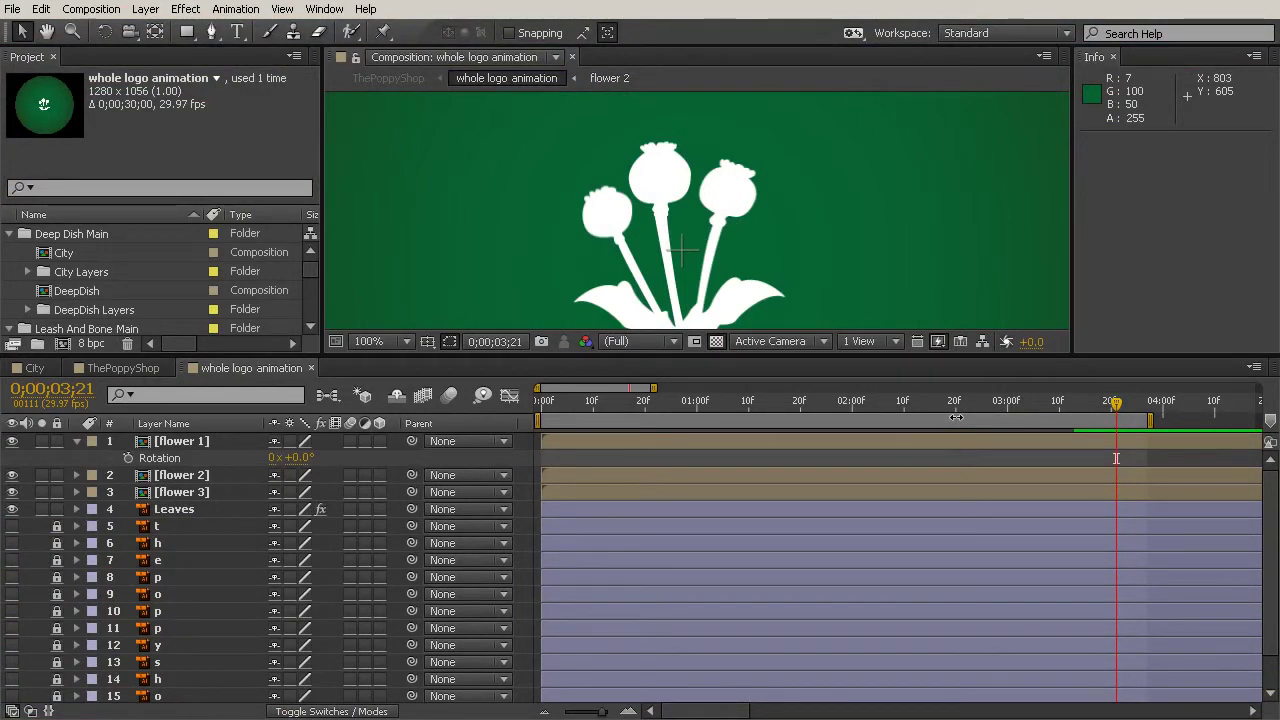
# - Try rotating the flower 1 layer to -7° and undo that change
pyautogui.click(942, 445)
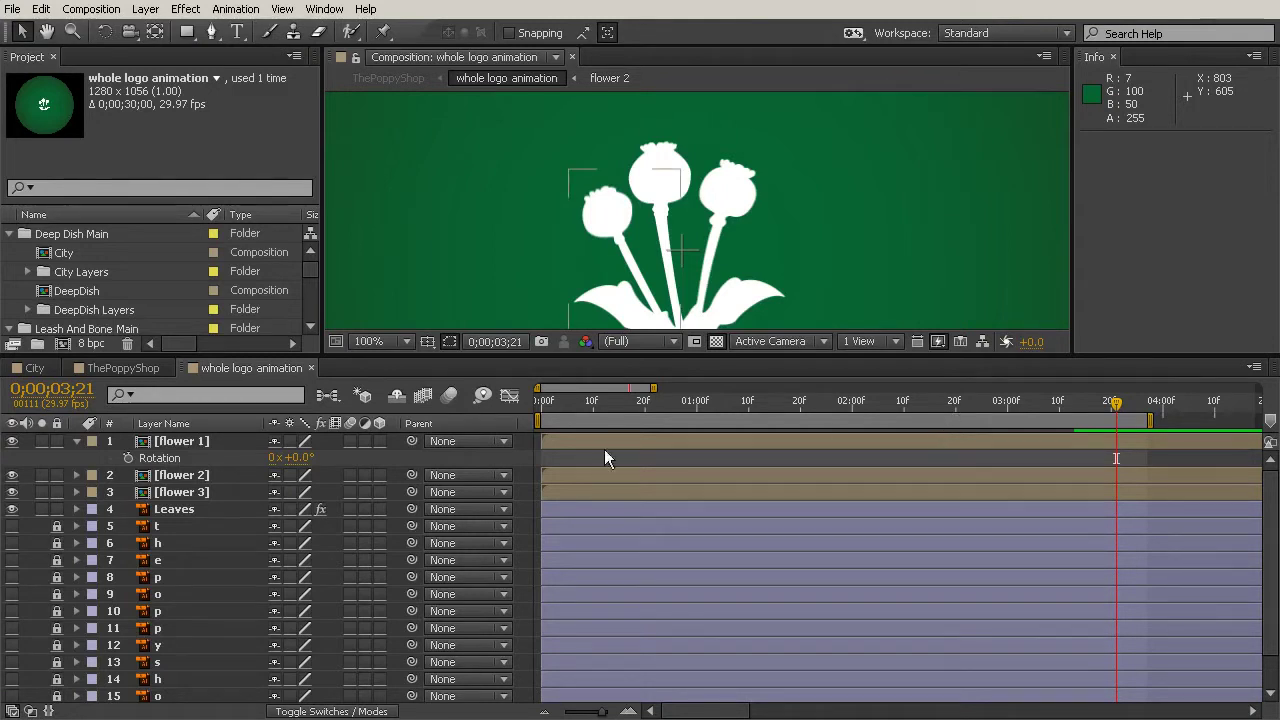
pyautogui.moveTo(300, 462); pyautogui.dragTo(284, 455)
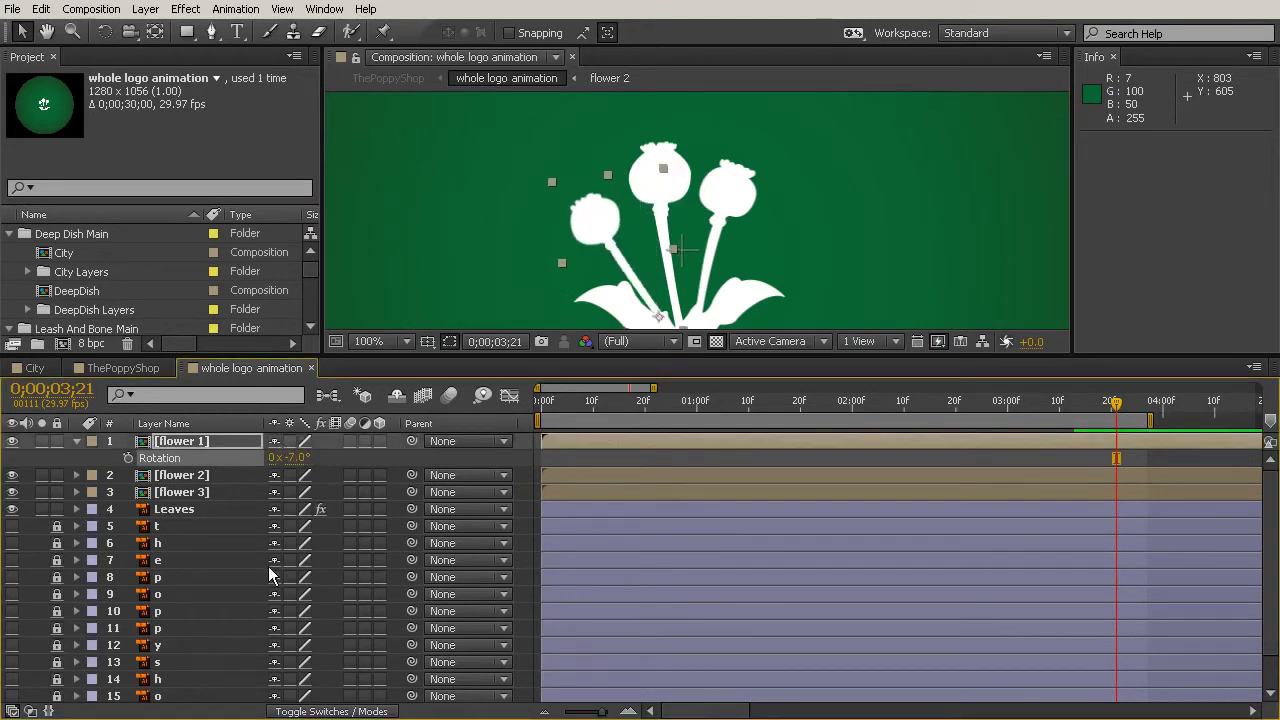
pyautogui.hotkey('ctrl', 'z')
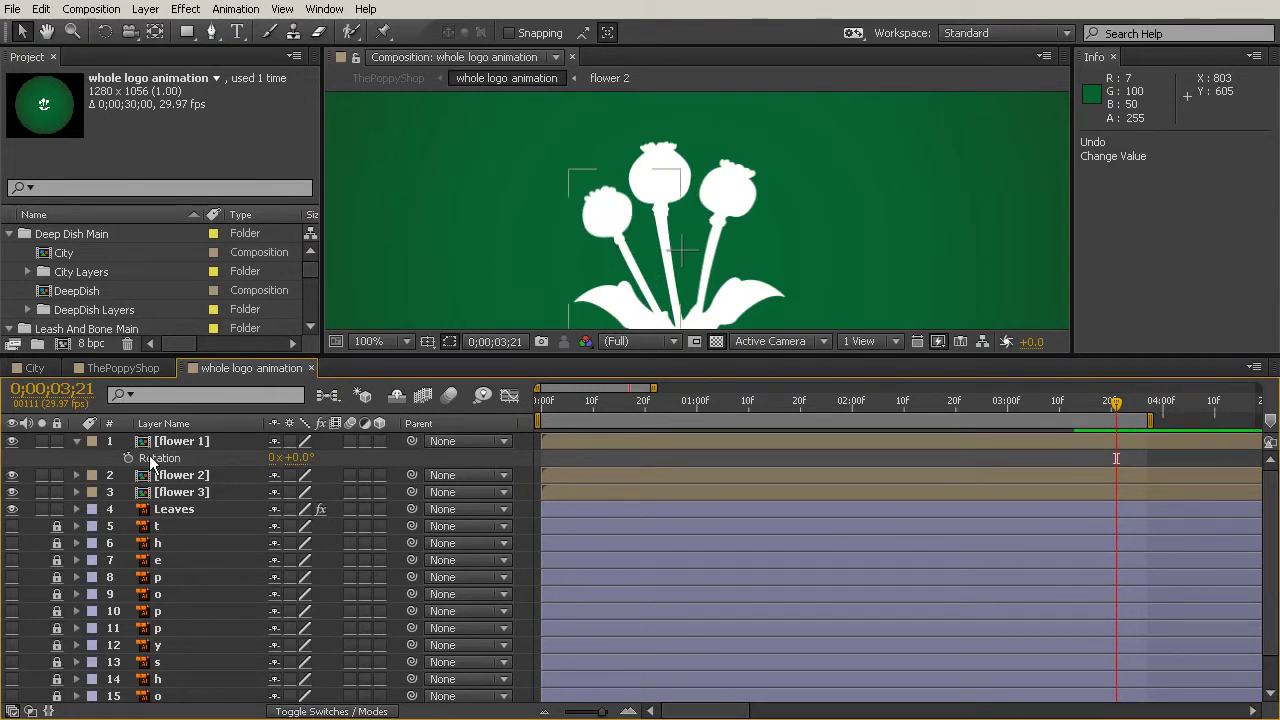
# - Add an expression to flower 1's Rotation and insert the wiggle(freq, amp, octaves = 1, amp_mult = .5, t = time) template
pyautogui.click(182, 443)
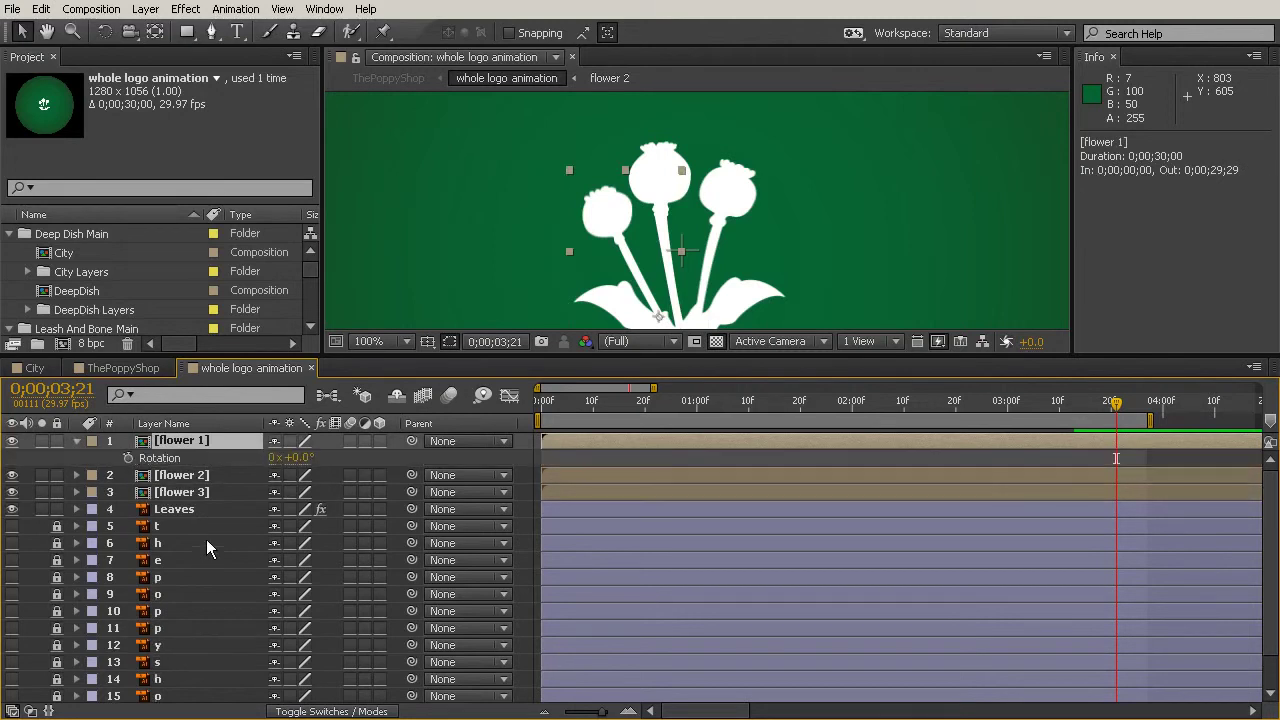
pyautogui.keyDown('alt'); pyautogui.click(128, 458); pyautogui.keyUp('alt')
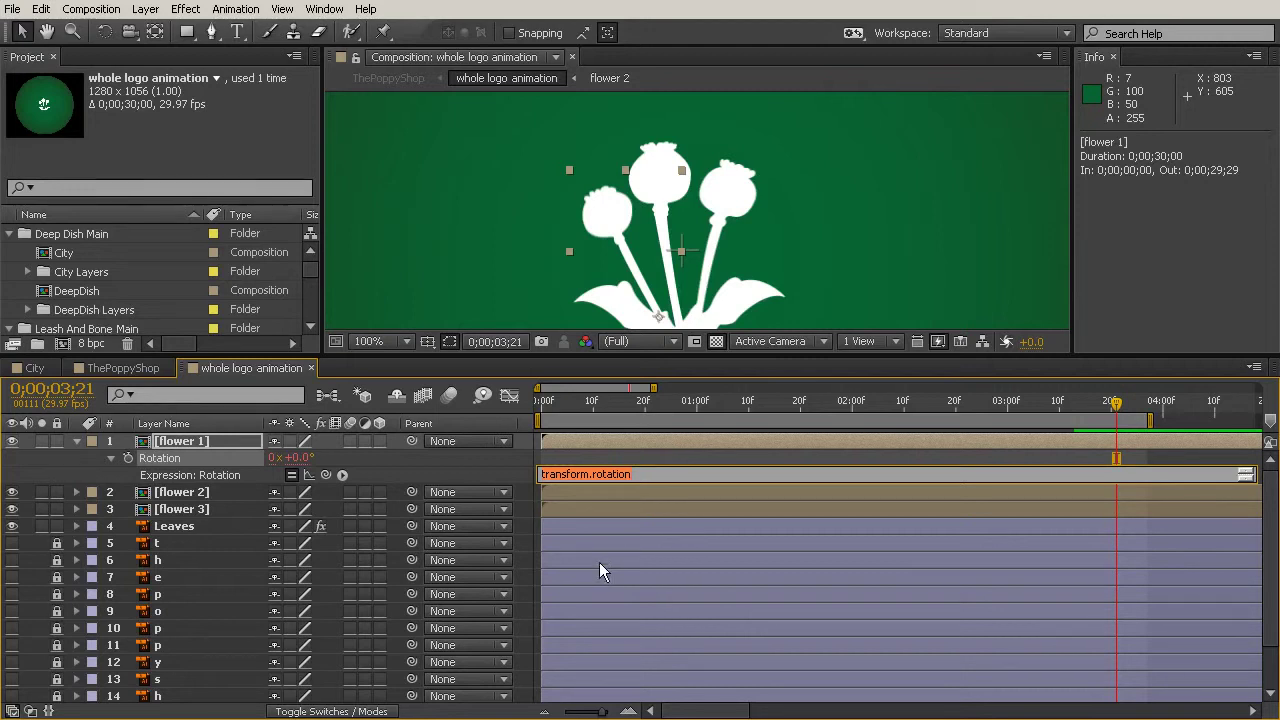
pyautogui.click(342, 479)
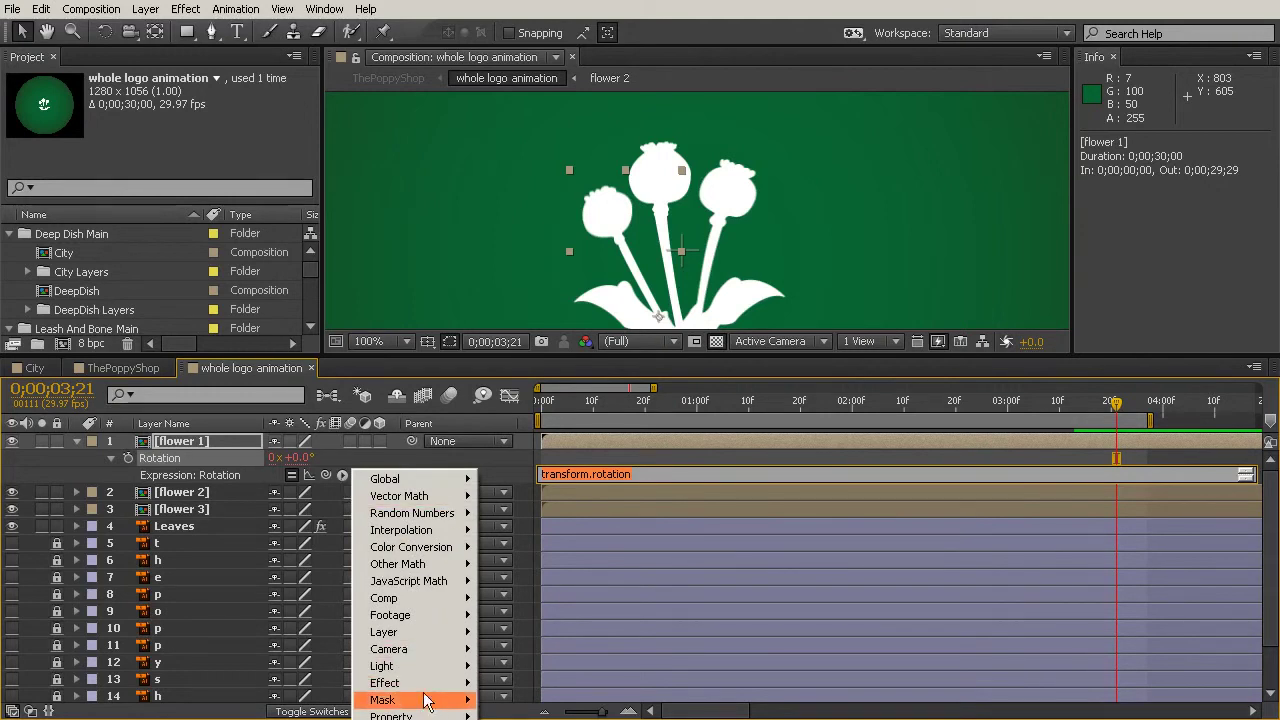
pyautogui.moveTo(402, 716)
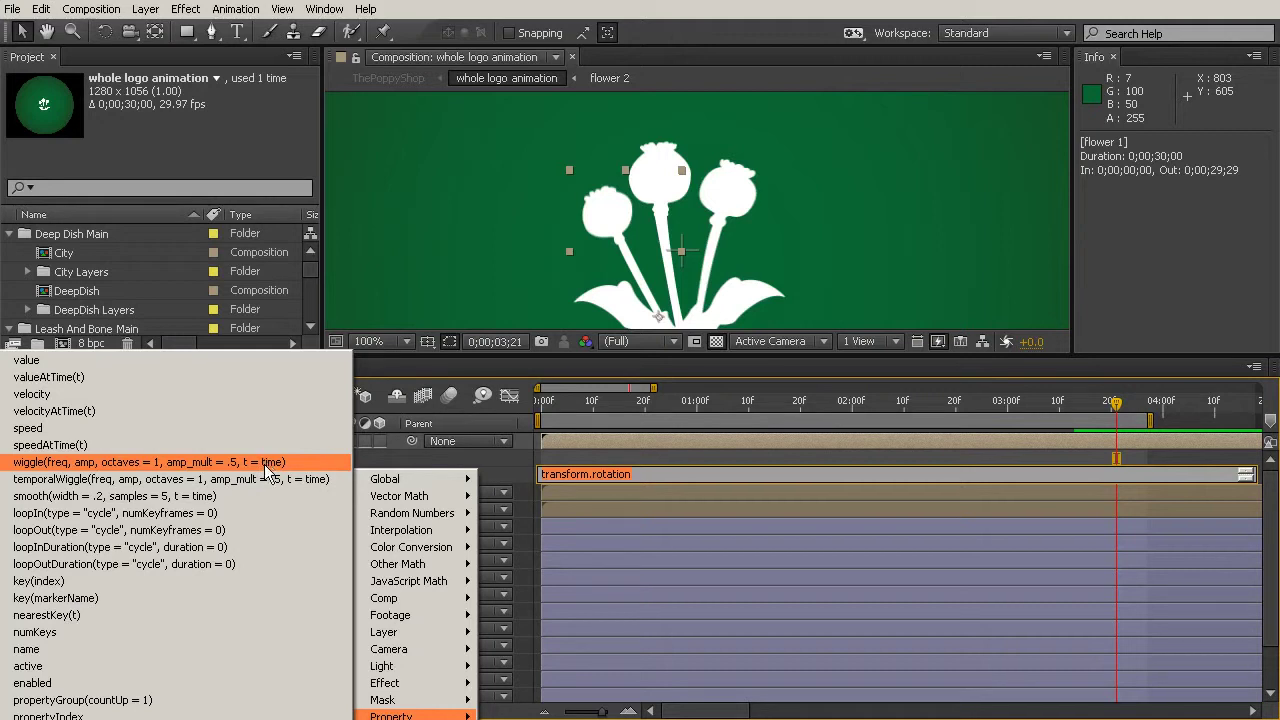
pyautogui.click(57, 463)
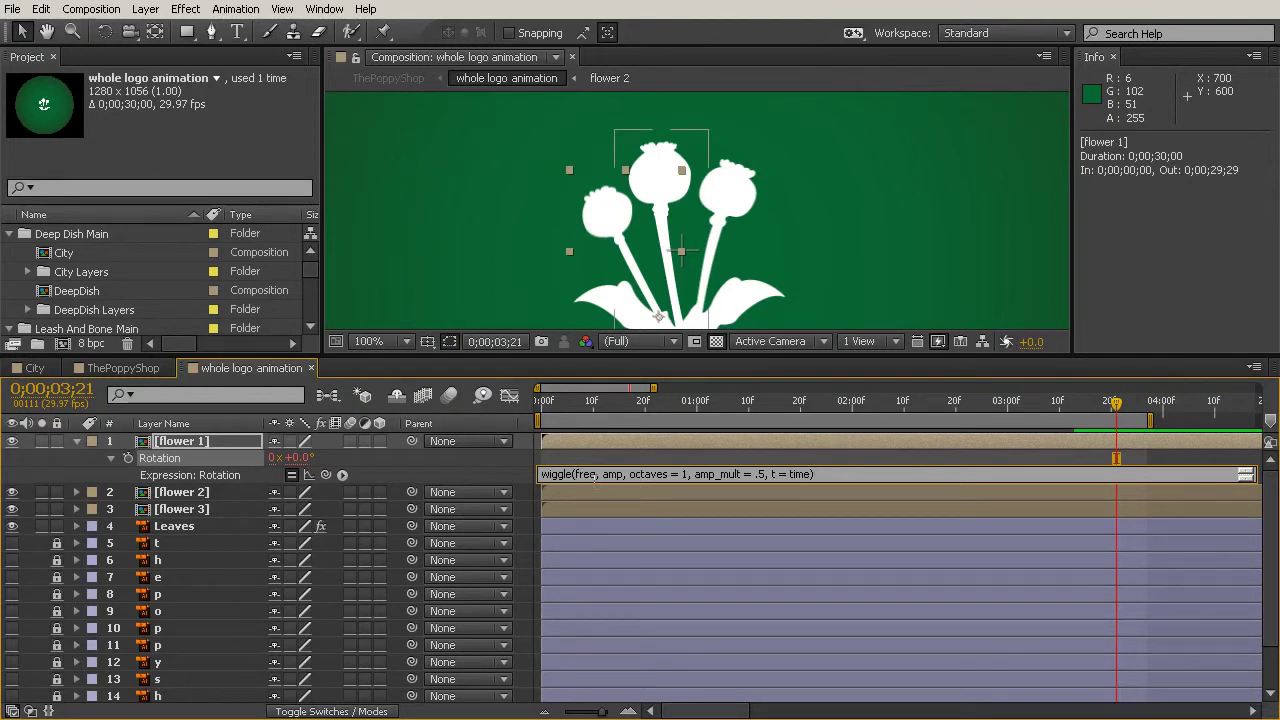
# - Complete flower 1's wiggle expression with freq = 1 and amp = 2
pyautogui.click(594, 476)
pyautogui.click(597, 476)
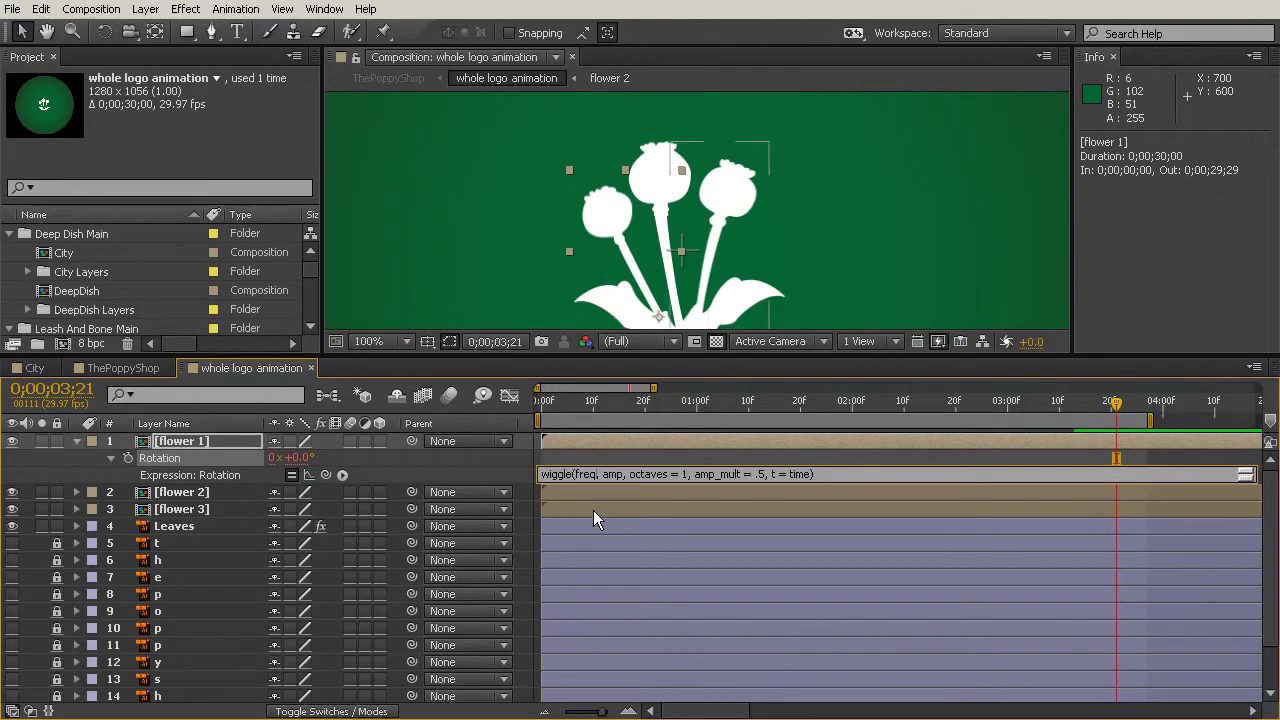
pyautogui.write('=')
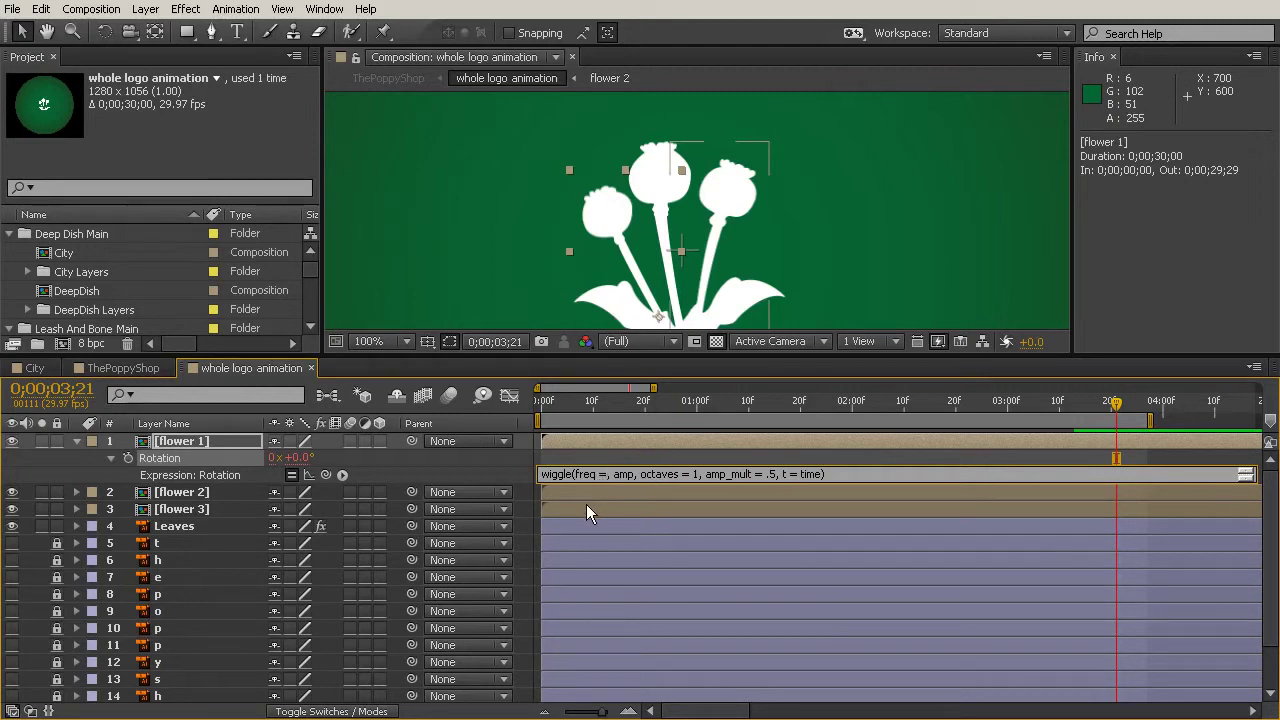
pyautogui.write(' 1')
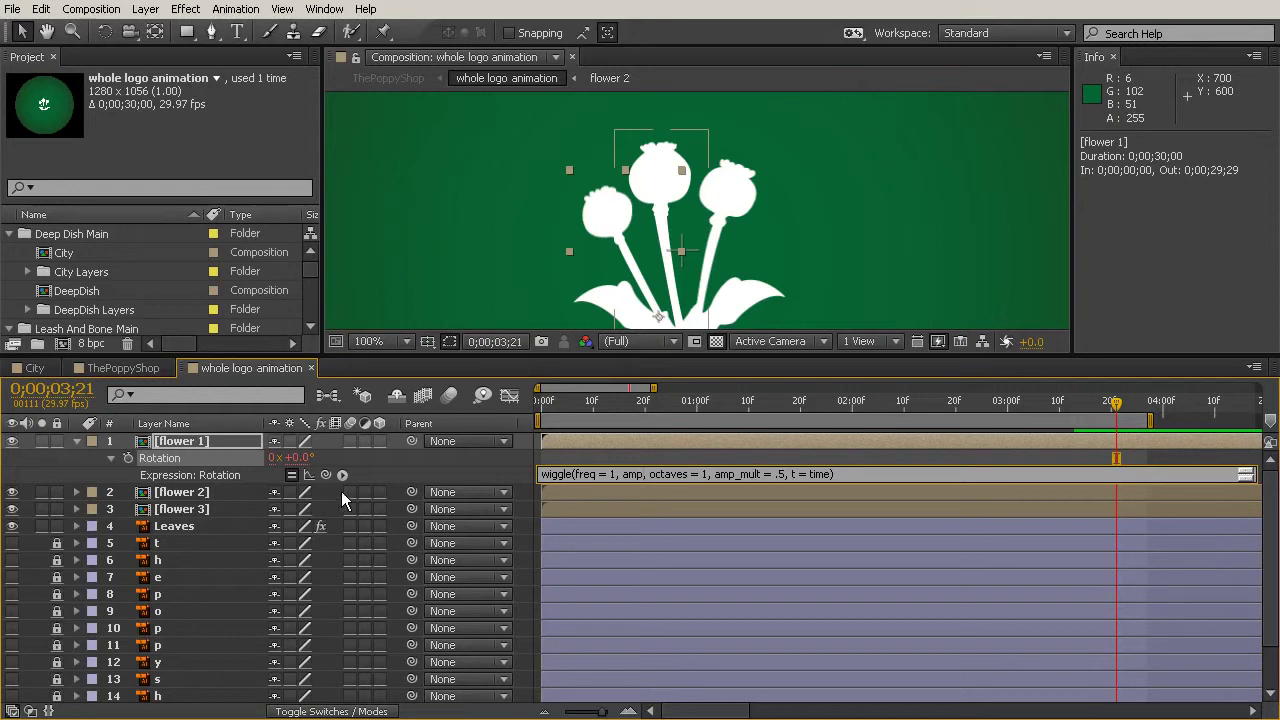
pyautogui.click(648, 474)
pyautogui.write('= 2')
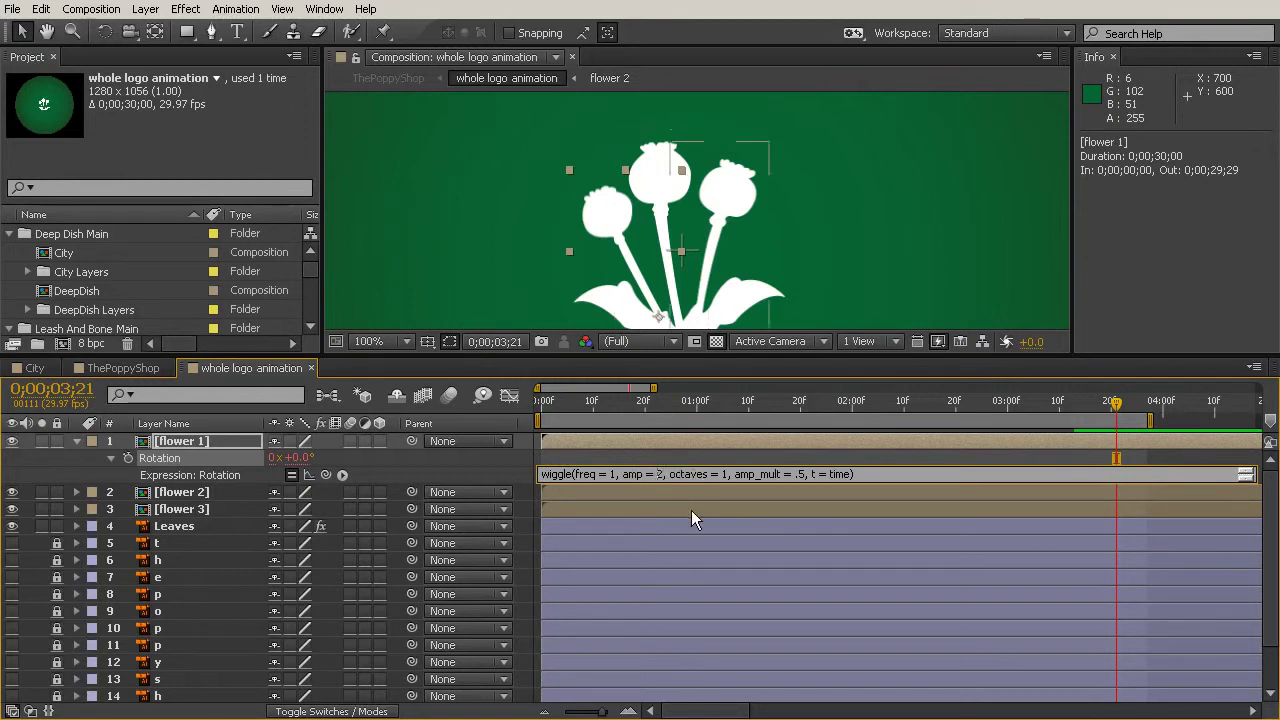
pyautogui.click(927, 560)
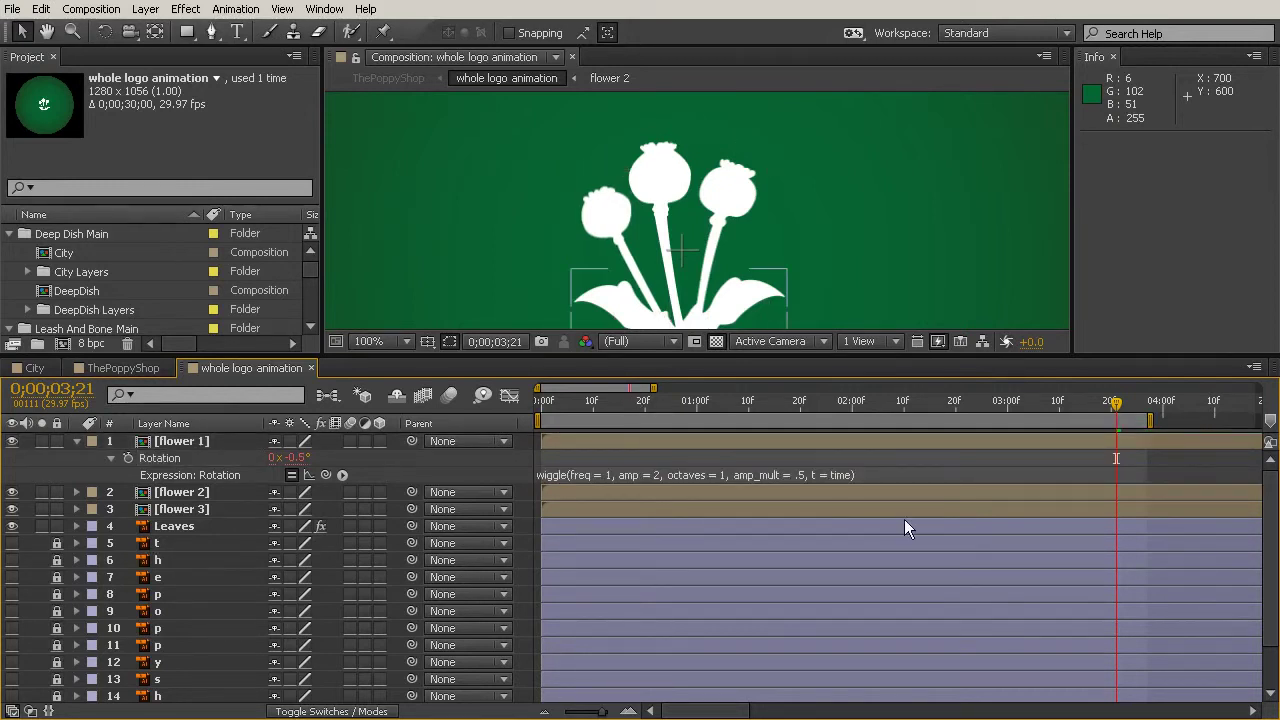
# - Set the work area from 0;00;03;08 to about 17.5 seconds and run a RAM preview of the flower 1 wiggle
pyautogui.moveTo(1119, 402); pyautogui.dragTo(1047, 416)
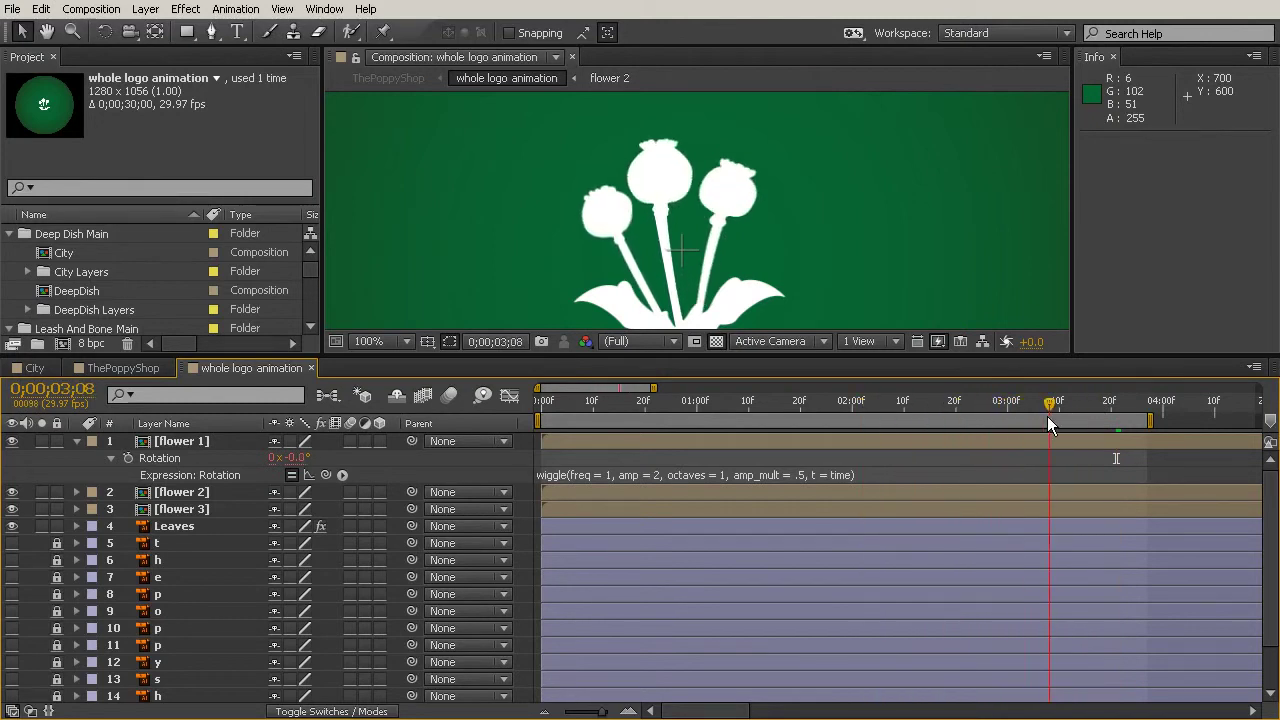
pyautogui.click(912, 526)
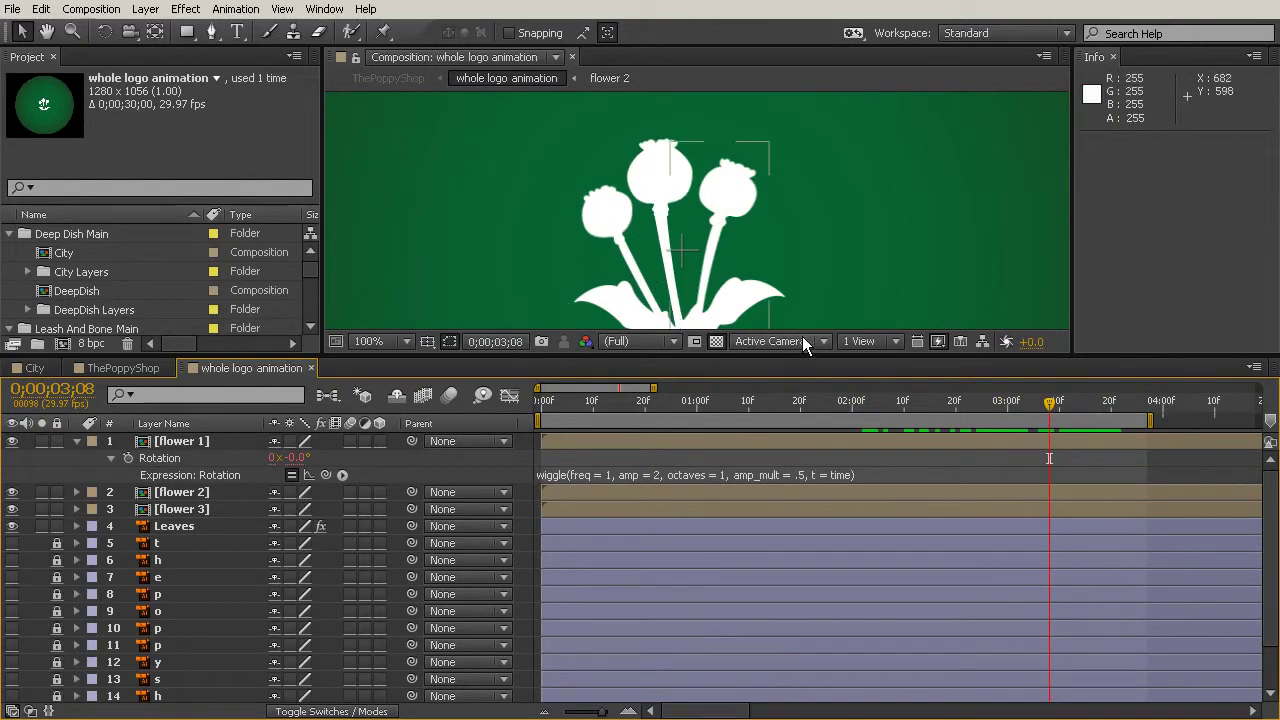
pyautogui.press('b')
pyautogui.moveTo(612, 712); pyautogui.dragTo(562, 712)
pyautogui.moveTo(640, 425); pyautogui.dragTo(951, 427)
pyautogui.press('KP_0')
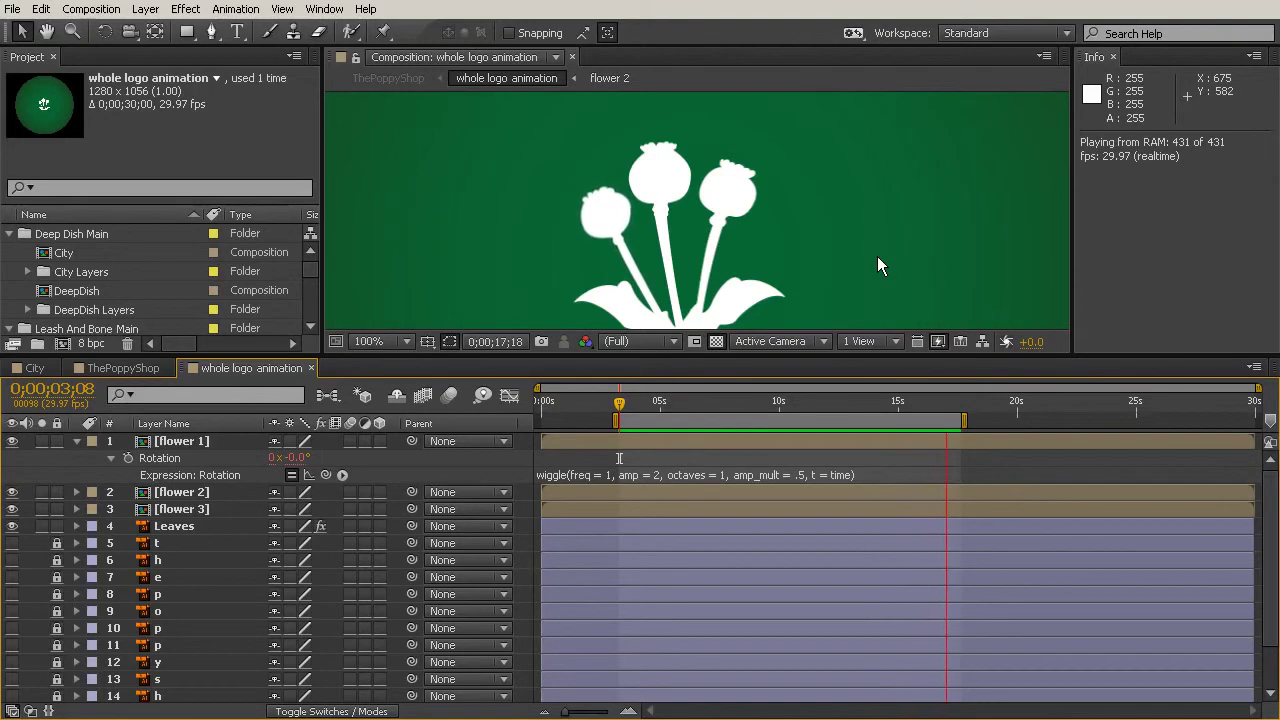
pyautogui.press('space')
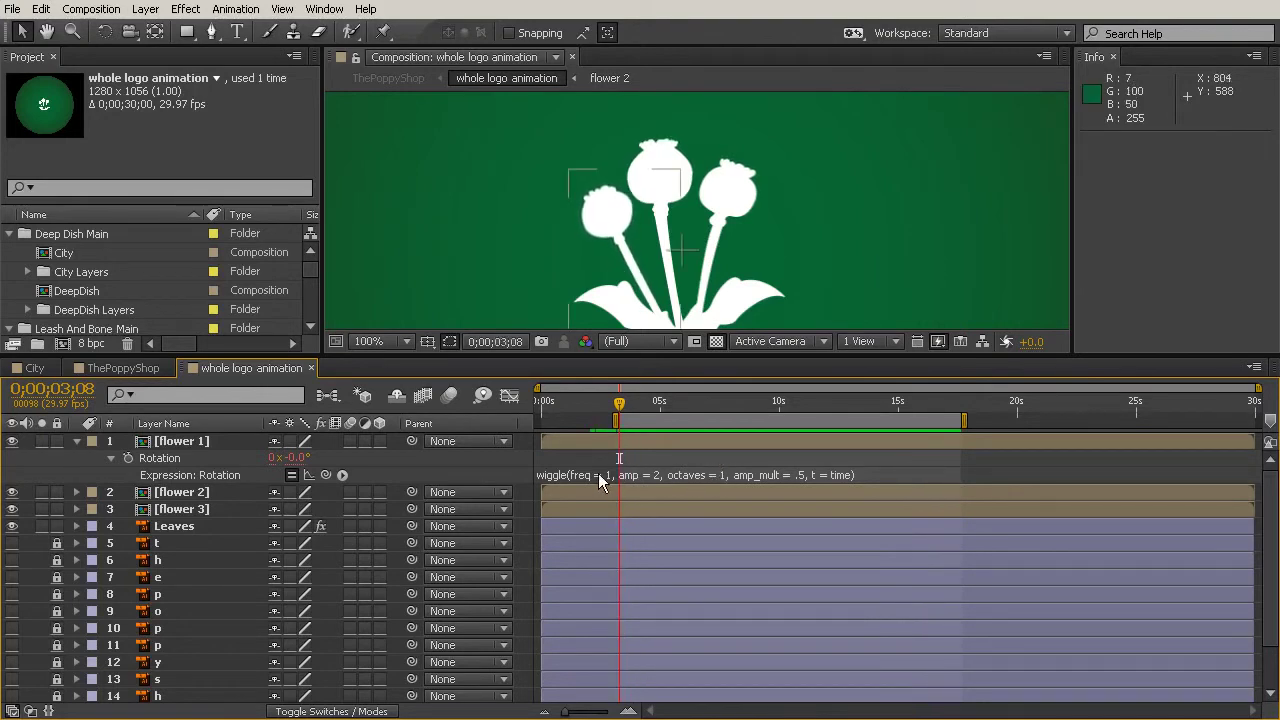
# - Set amp to 7 in flower 1's wiggle expression and preview the motion
pyautogui.click(652, 473)
pyautogui.doubleClick(660, 474)
pyautogui.write('7')
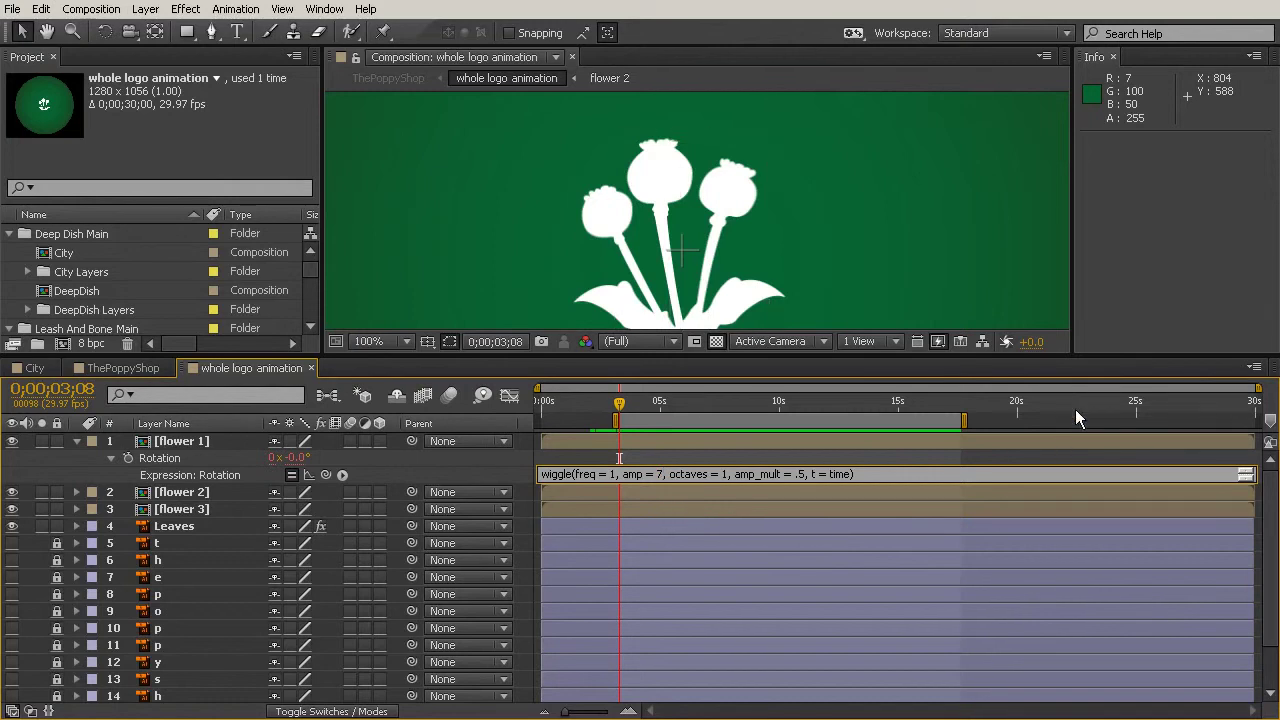
pyautogui.click(1075, 407)
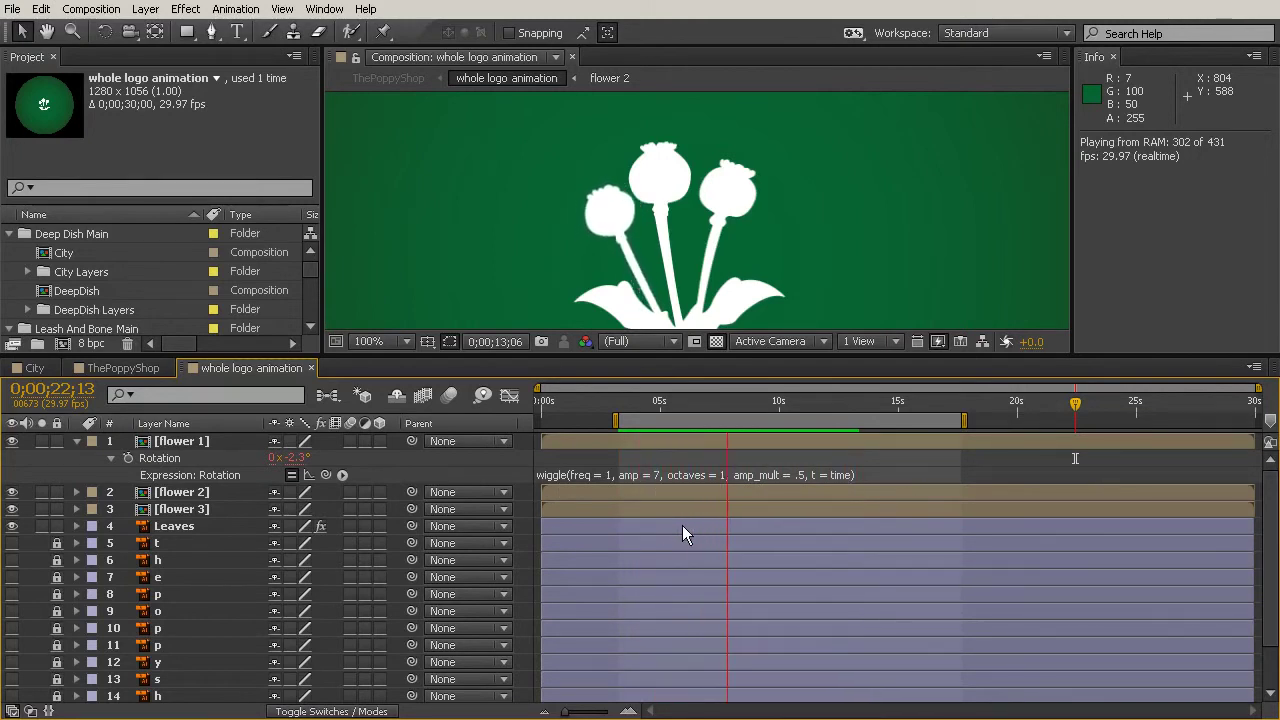
pyautogui.press('space')
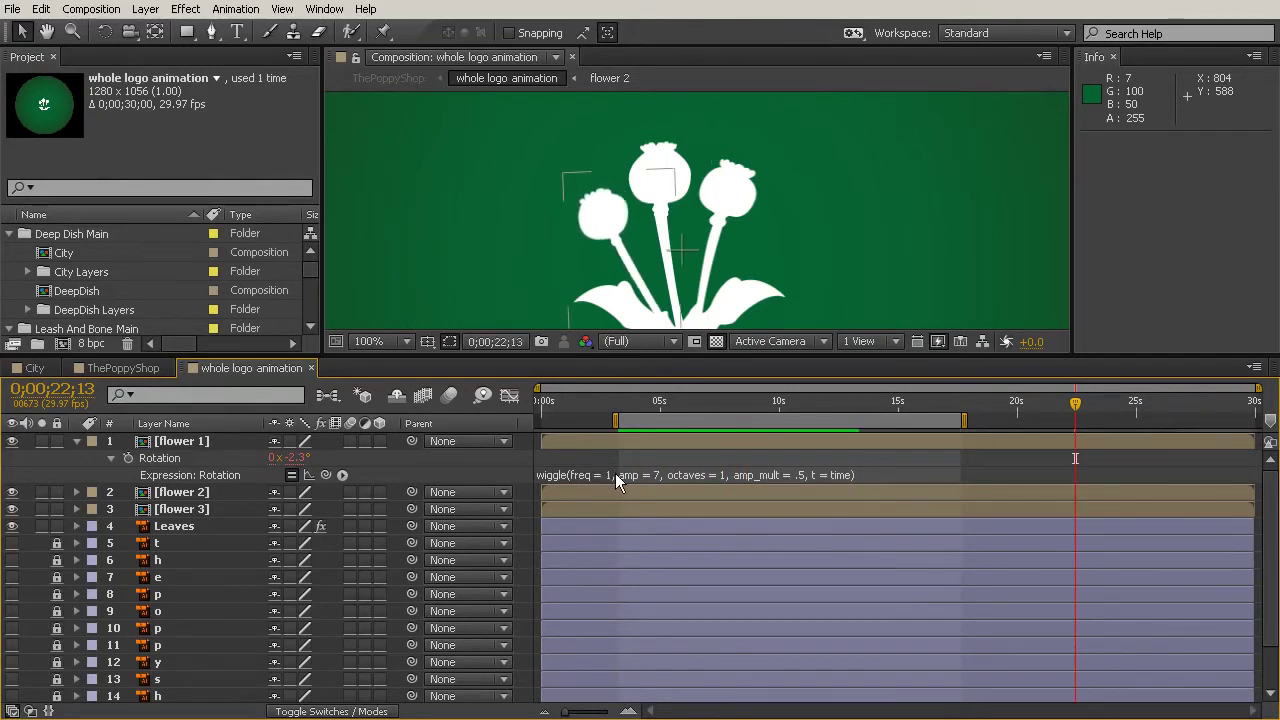
# - Set freq to 0.5 in flower 1's wiggle expression and preview the slower motion
pyautogui.click(615, 475)
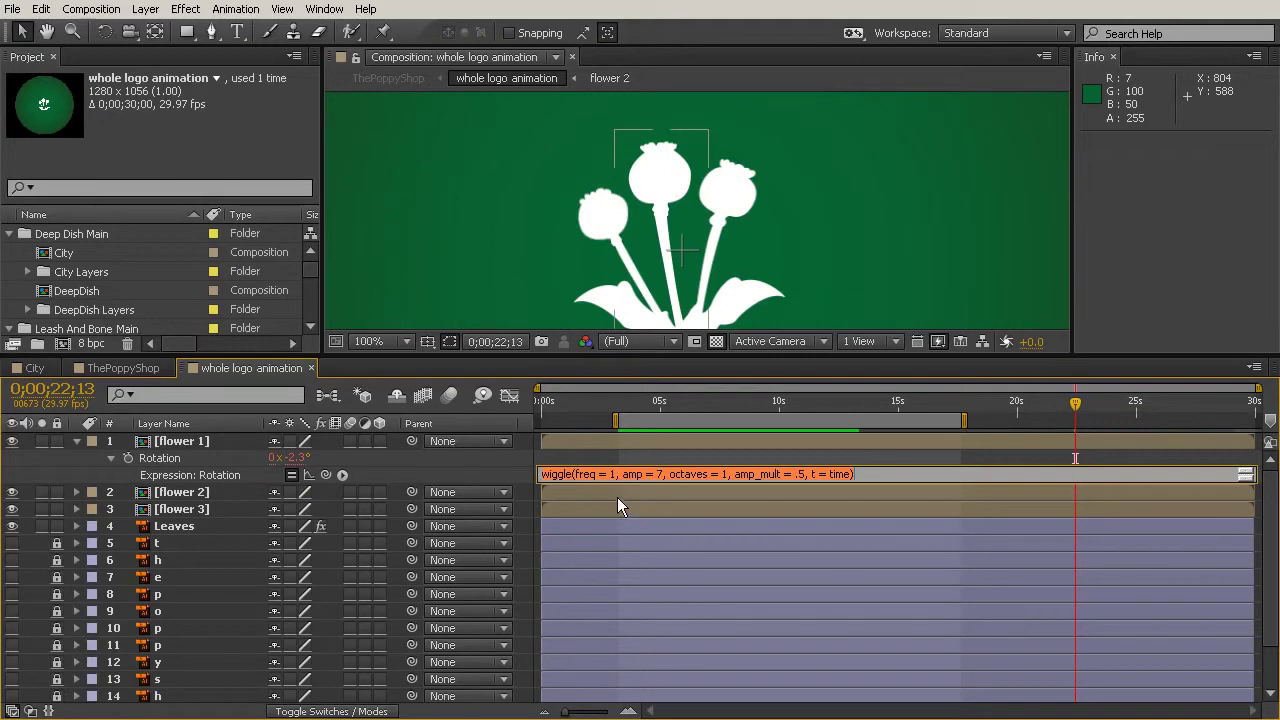
pyautogui.click(612, 474)
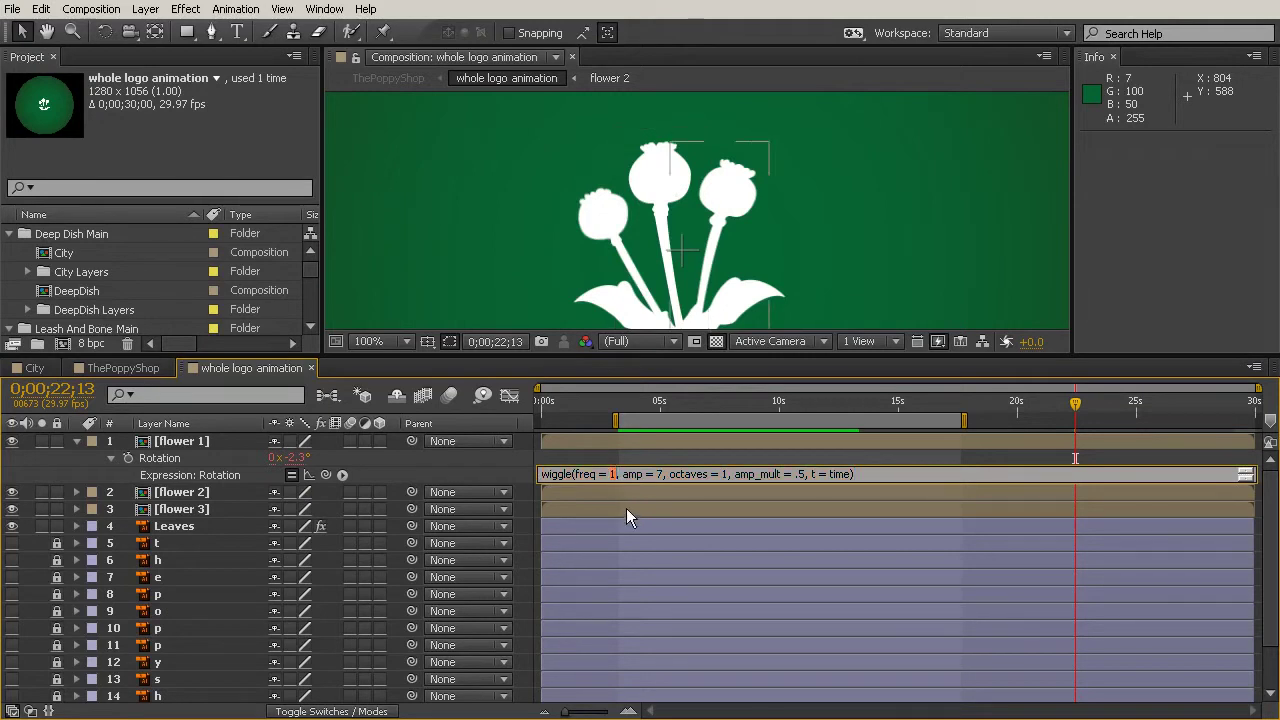
pyautogui.write('0.5')
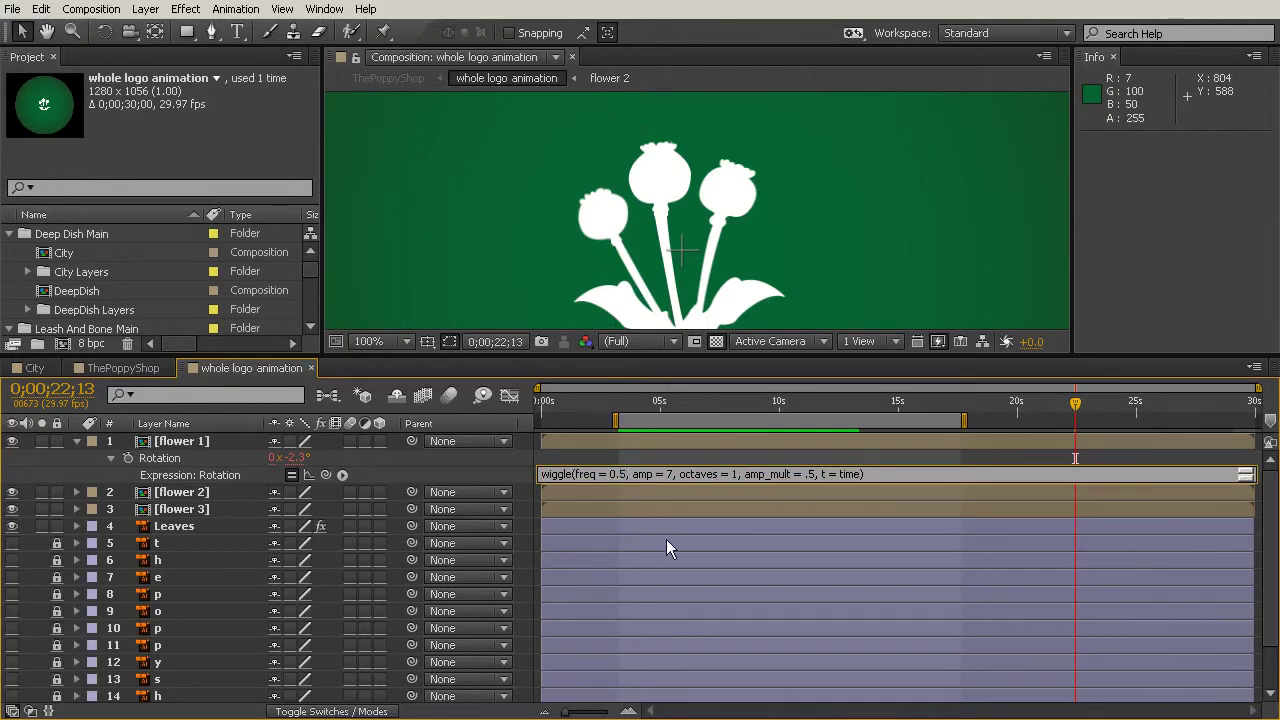
pyautogui.click(666, 539)
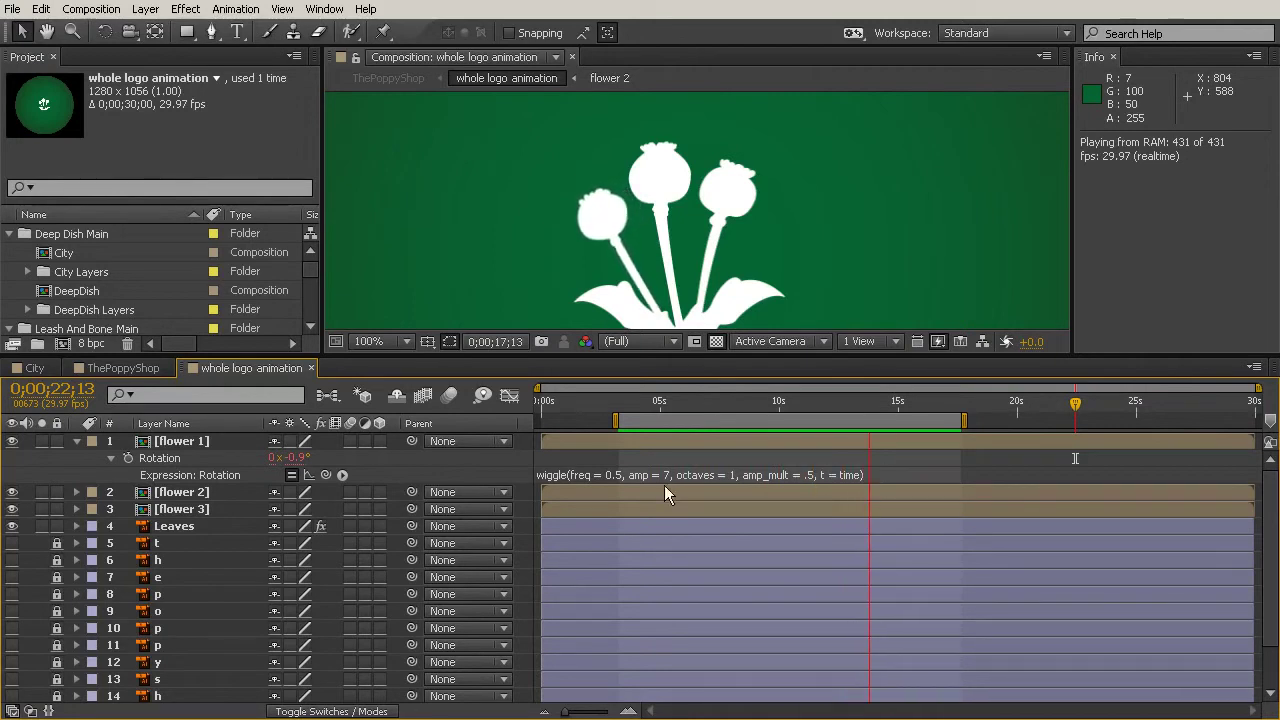
pyautogui.press('space')
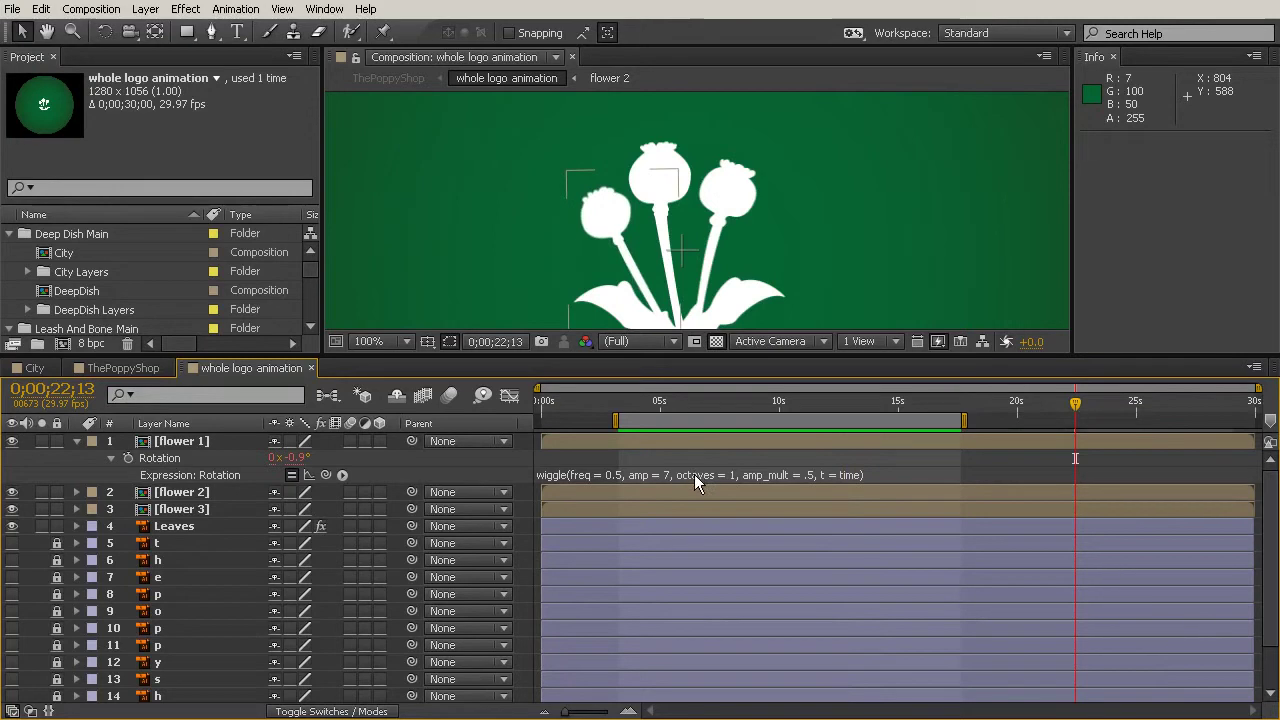
# - Copy flower 1's wiggle expression and apply it to the Rotation of flower 2
pyautogui.click(694, 474)
pyautogui.hotkey('ctrl', 'c')
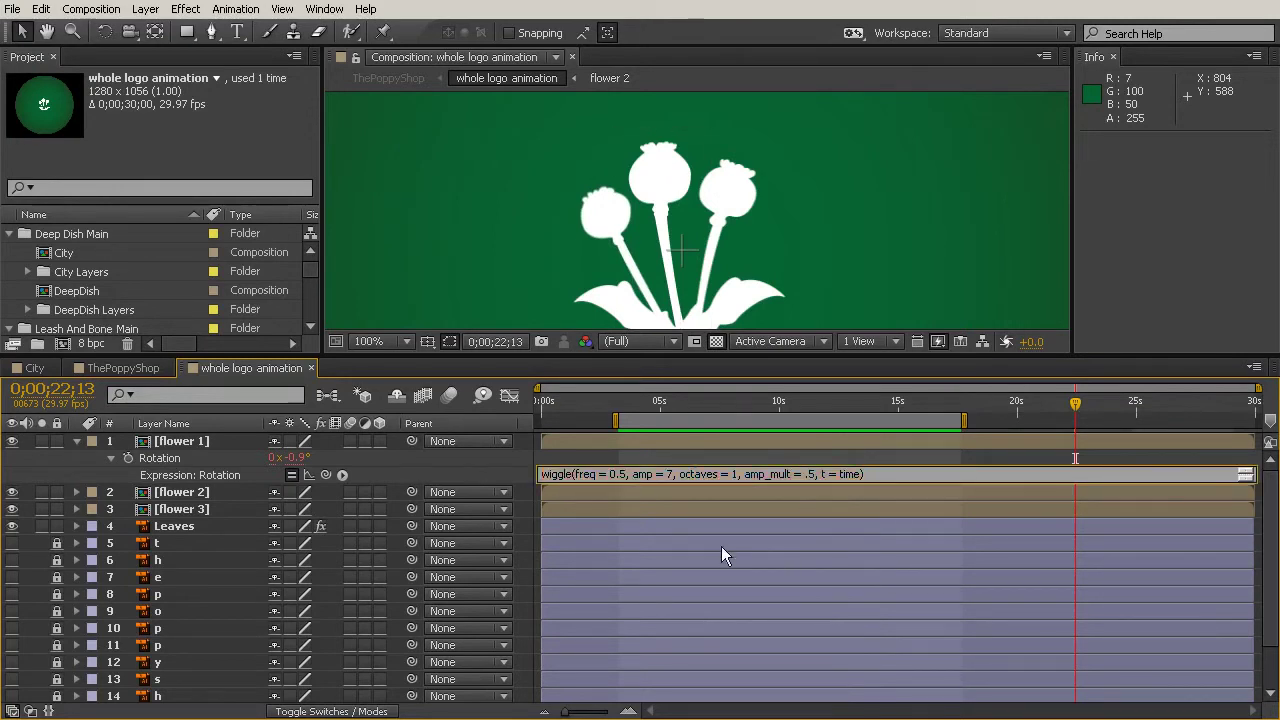
pyautogui.click(668, 491)
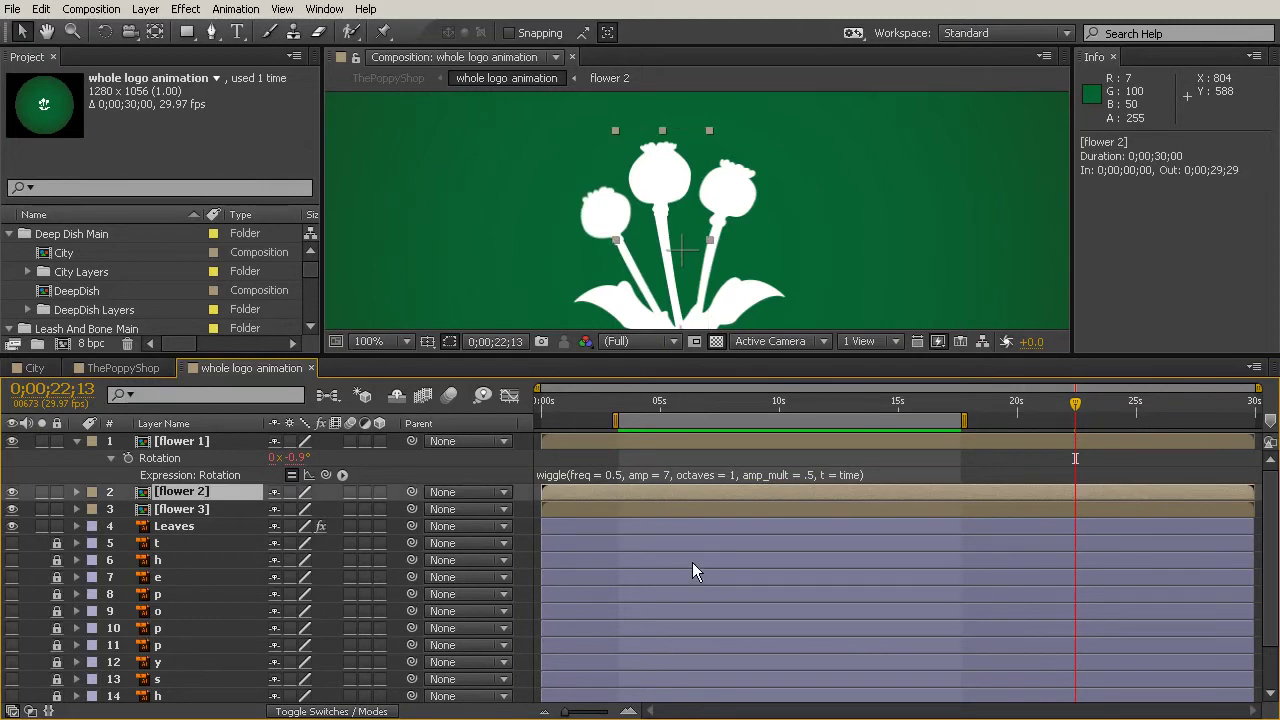
pyautogui.press('r')
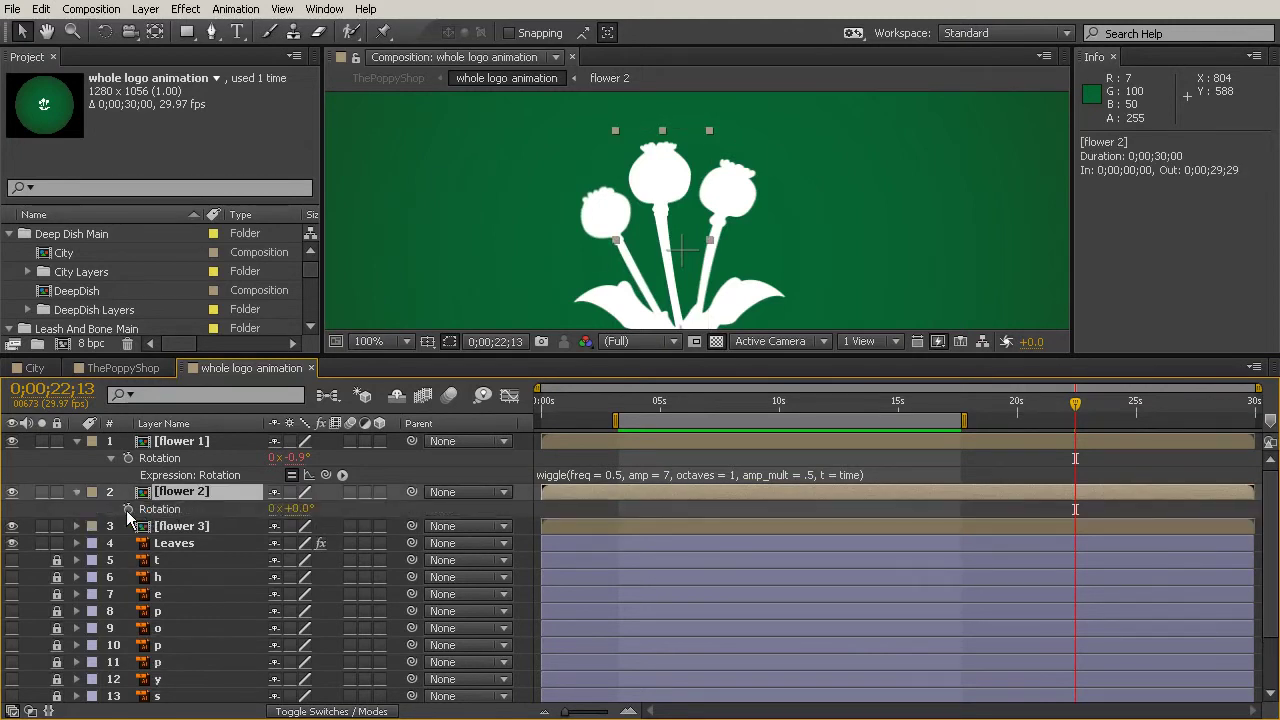
pyautogui.keyDown('alt'); pyautogui.click(128, 510); pyautogui.keyUp('alt')
pyautogui.hotkey('ctrl', 'v')
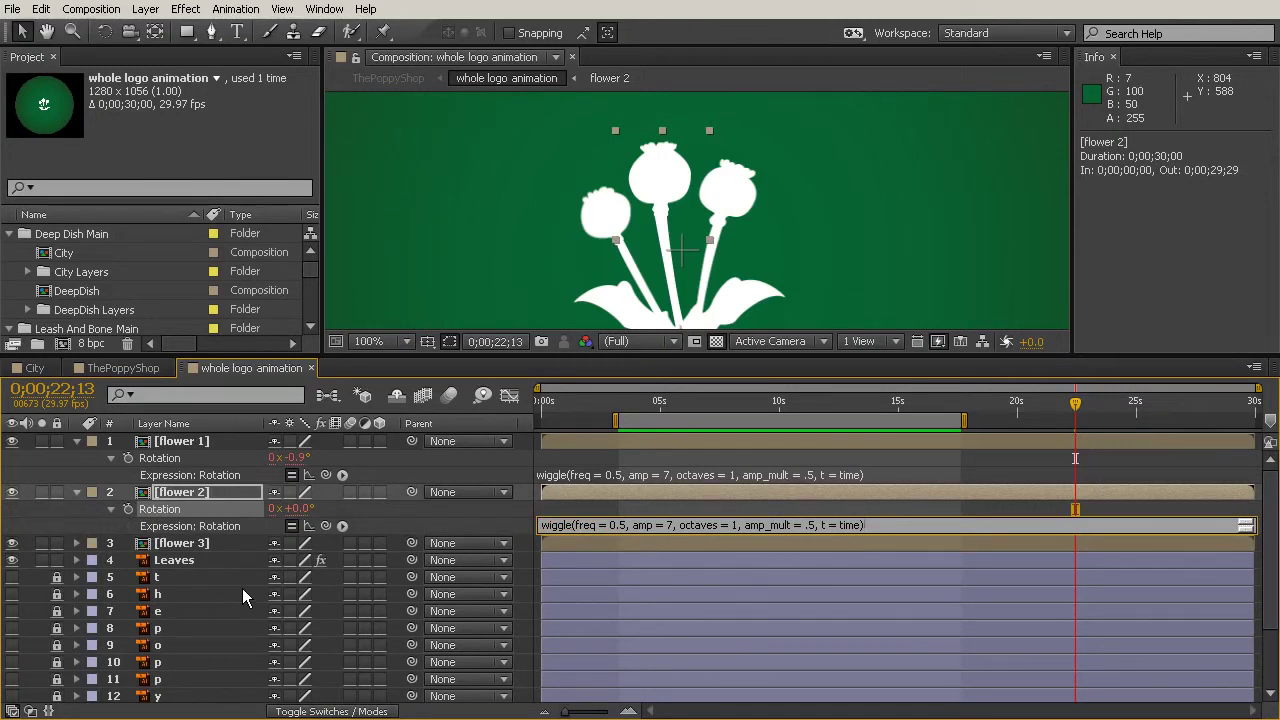
pyautogui.click(708, 576)
# - Apply the copied wiggle expression to flower 3's Rotation and extend the end of the work area to about 27 seconds
pyautogui.click(187, 563)
pyautogui.click(207, 548)
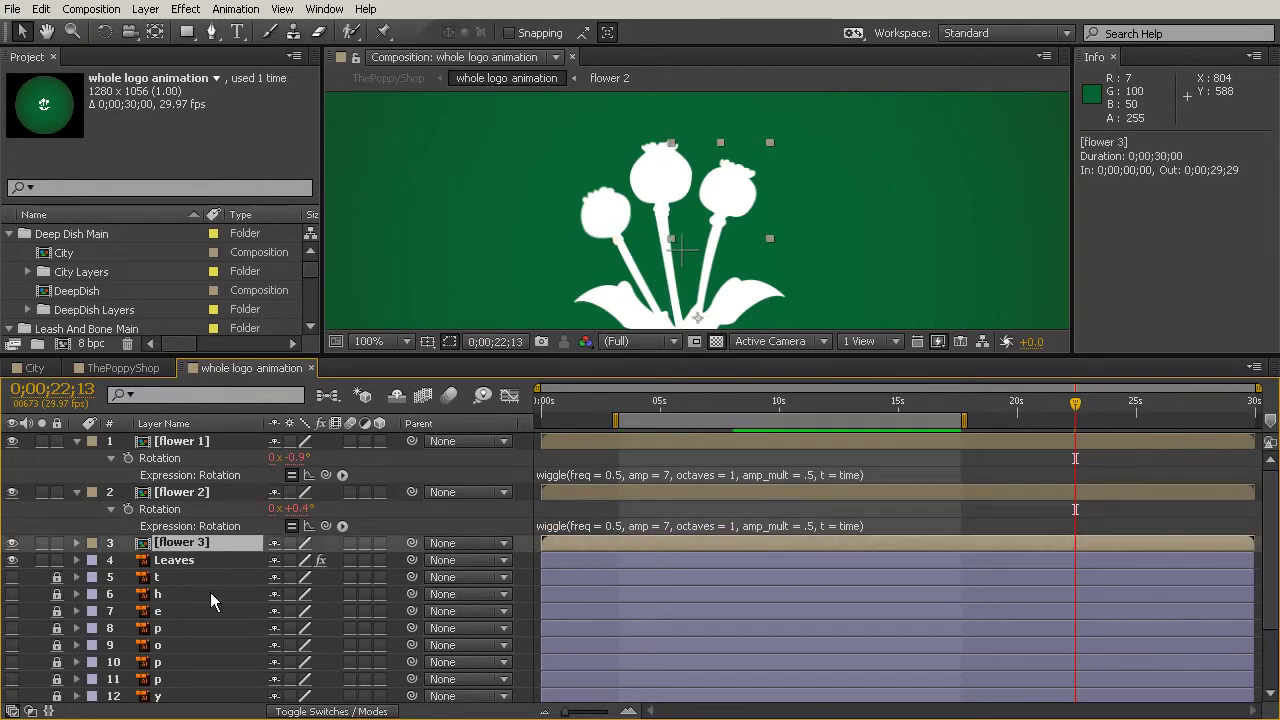
pyautogui.press('r')
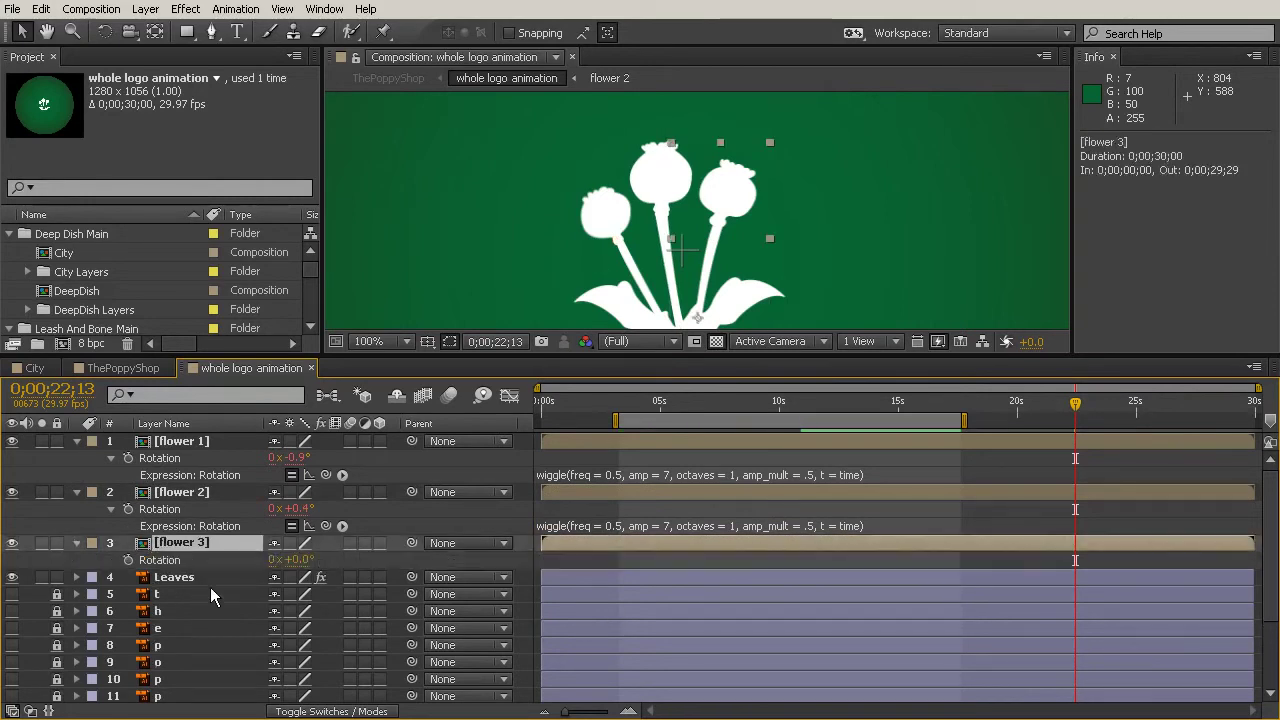
pyautogui.keyDown('alt'); pyautogui.click(128, 560); pyautogui.keyUp('alt')
pyautogui.hotkey('ctrl', 'v')
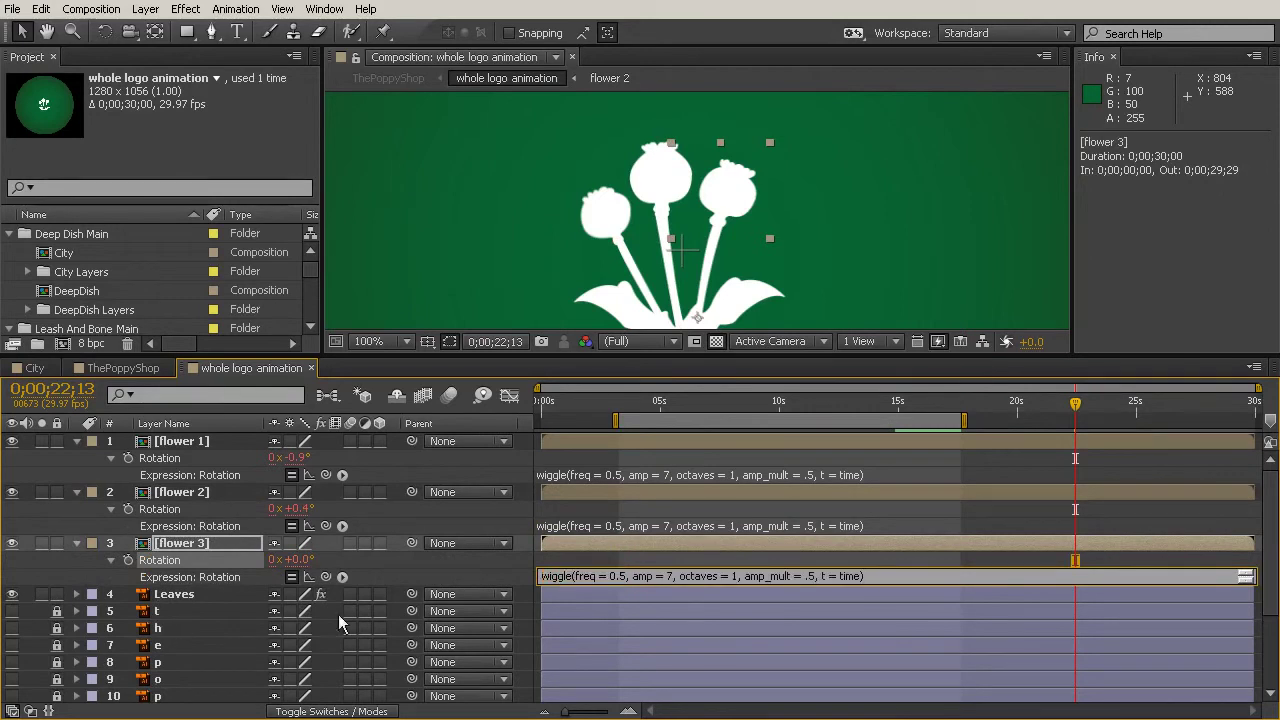
pyautogui.click(918, 610)
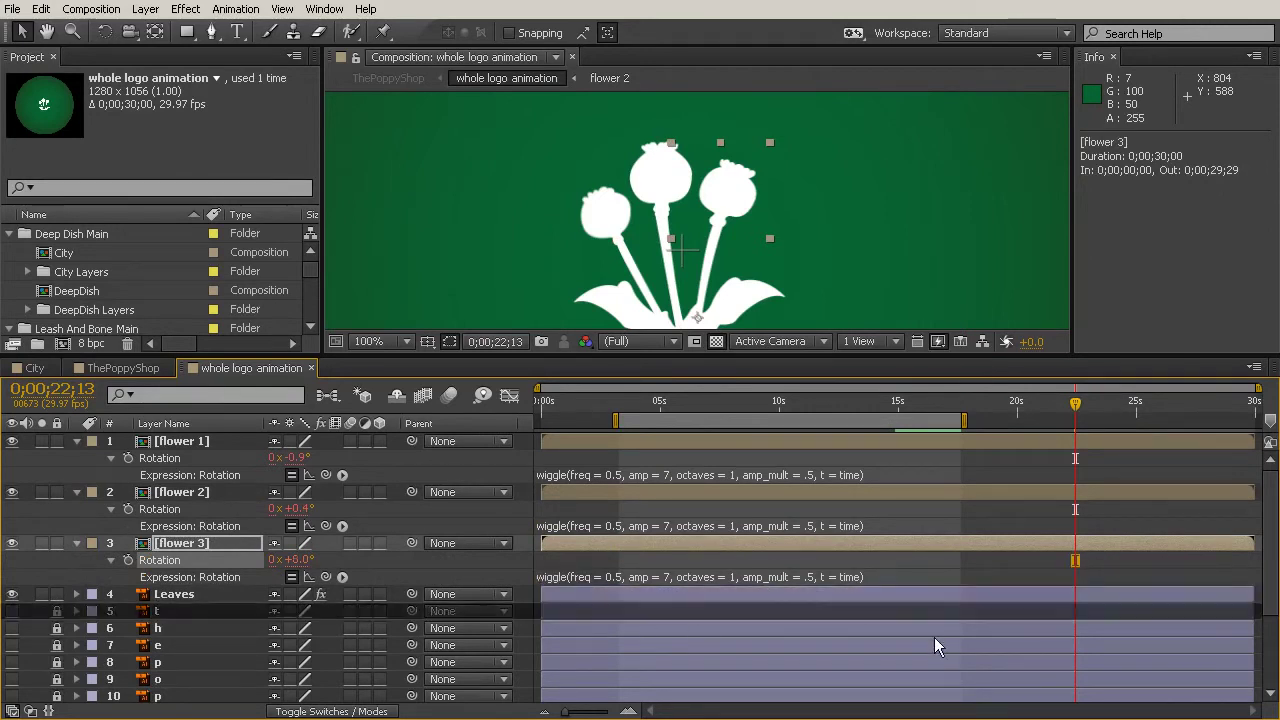
pyautogui.moveTo(965, 421); pyautogui.dragTo(1196, 420)
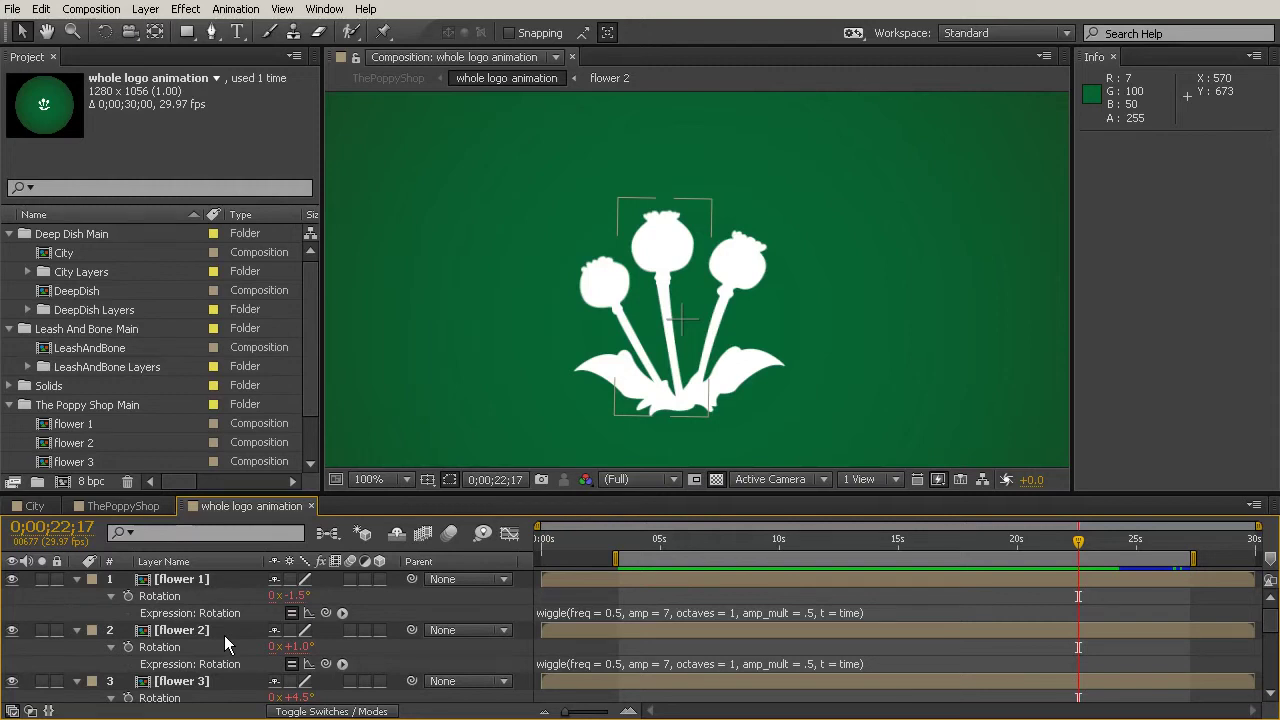
# - Collapse the revealed properties of the flower layers in the timeline
pyautogui.click(224, 634)
pyautogui.press('u')
pyautogui.scroll(-3, 218, 625)
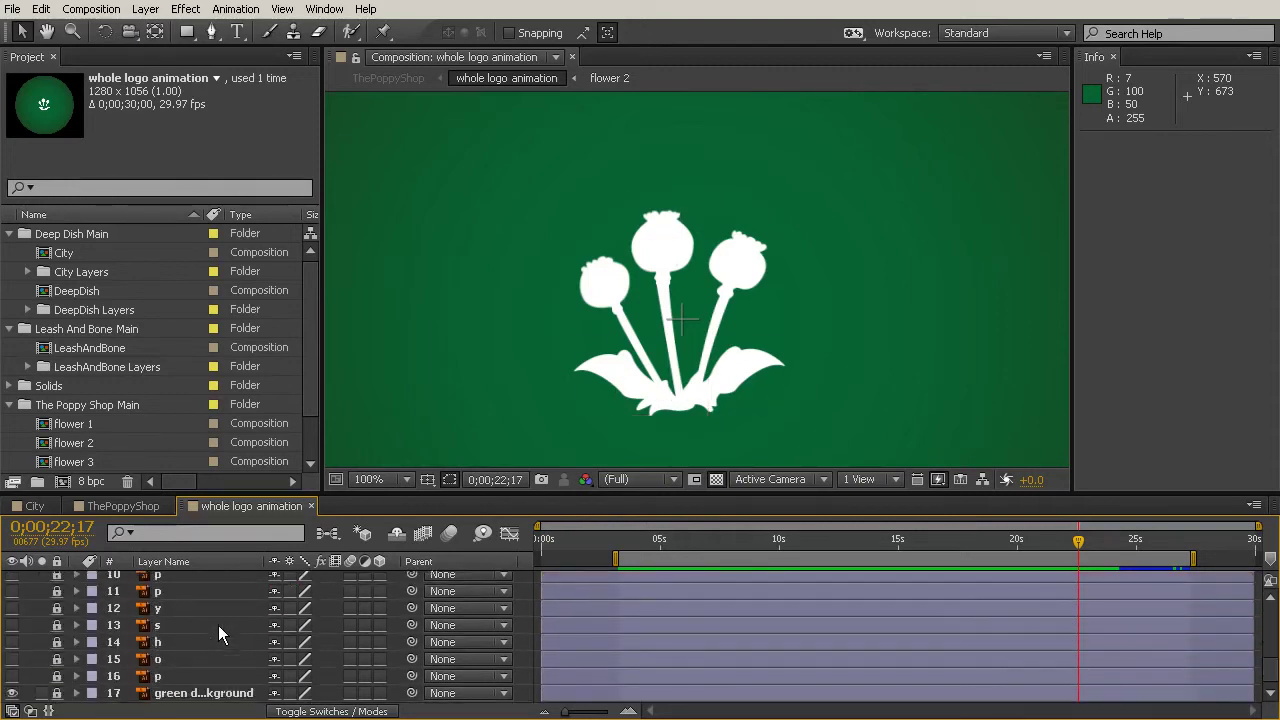